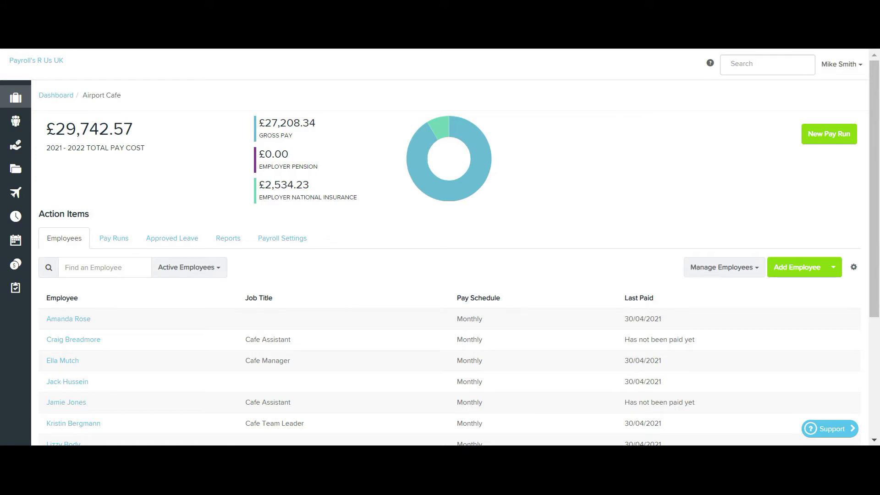
Open the Airport Cafe payroll settings from the Business menu.
{"action": "mouse_move", "coordinate": [16, 97]}
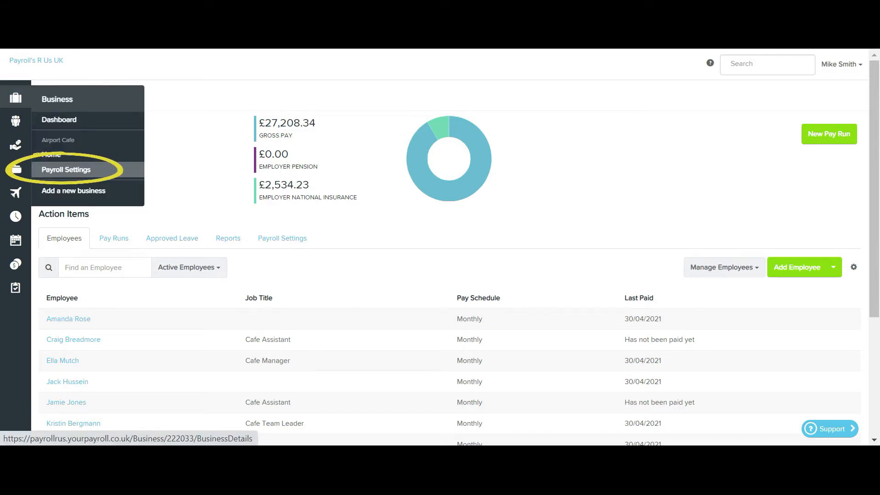
{"action": "left_click", "coordinate": [66, 169]}
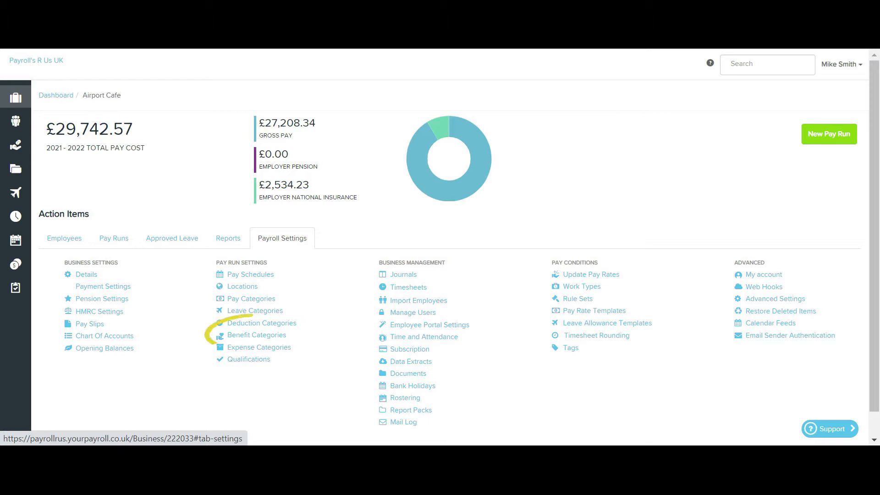
In Benefit Categories processing options, save payrolling from the 6 April 2021 tax year.
{"action": "left_click", "coordinate": [257, 335]}
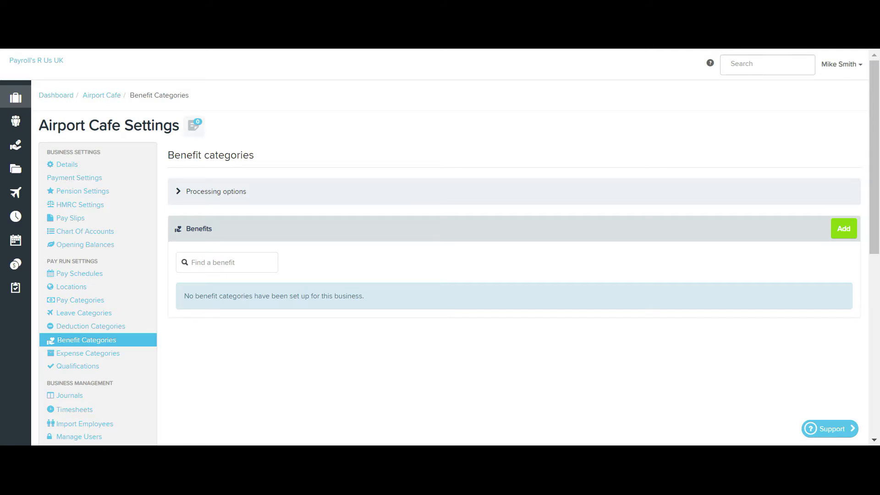
{"action": "left_click", "coordinate": [215, 191]}
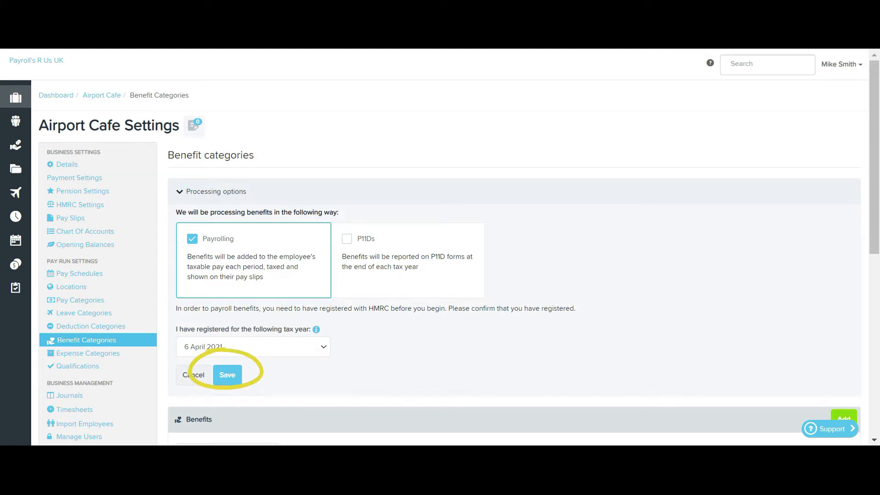
{"action": "left_click", "coordinate": [227, 374]}
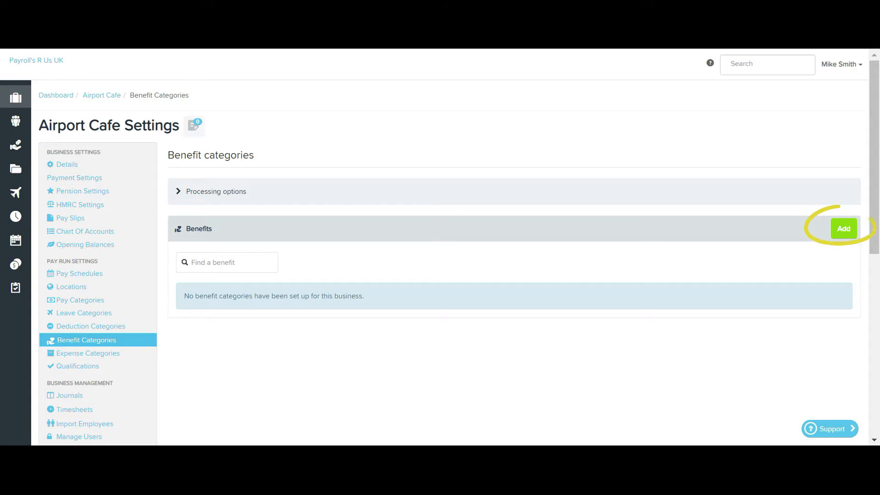
Add a new benefit category, keeping year 6 April 2021 with carry forward ticked.
{"action": "left_click", "coordinate": [843, 228]}
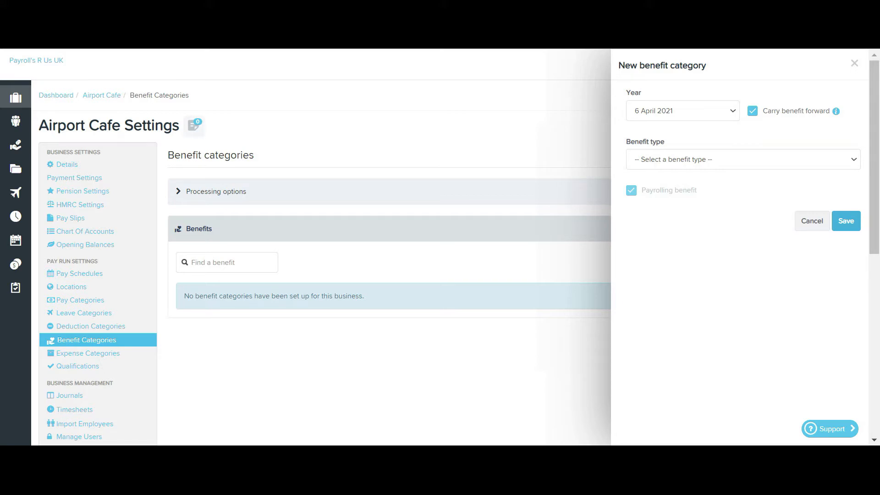
{"action": "left_click", "coordinate": [683, 110]}
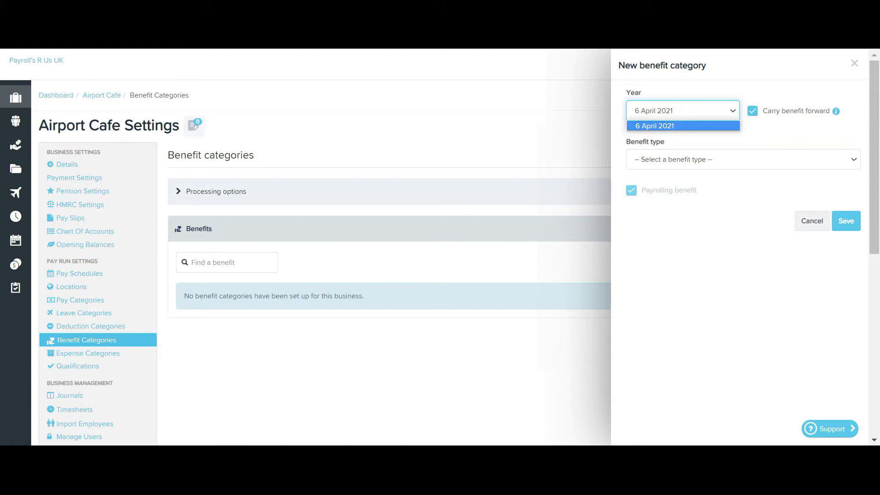
{"action": "key", "text": "Escape"}
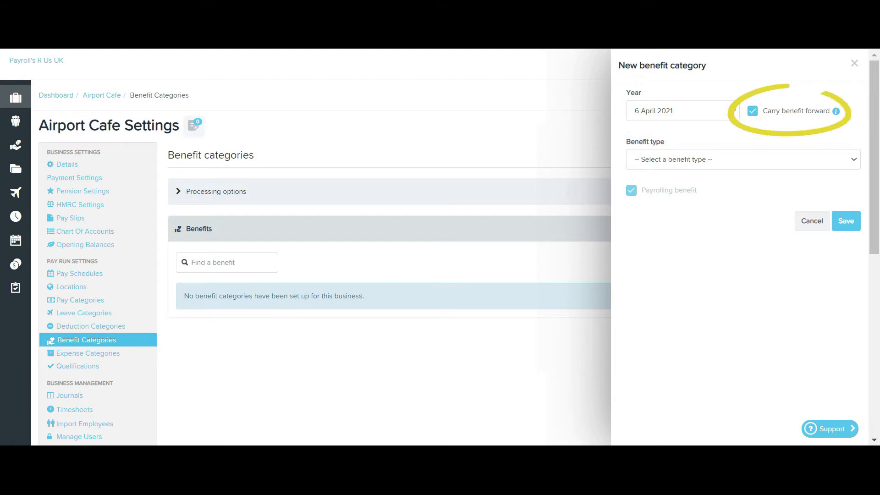
{"action": "mouse_move", "coordinate": [836, 111]}
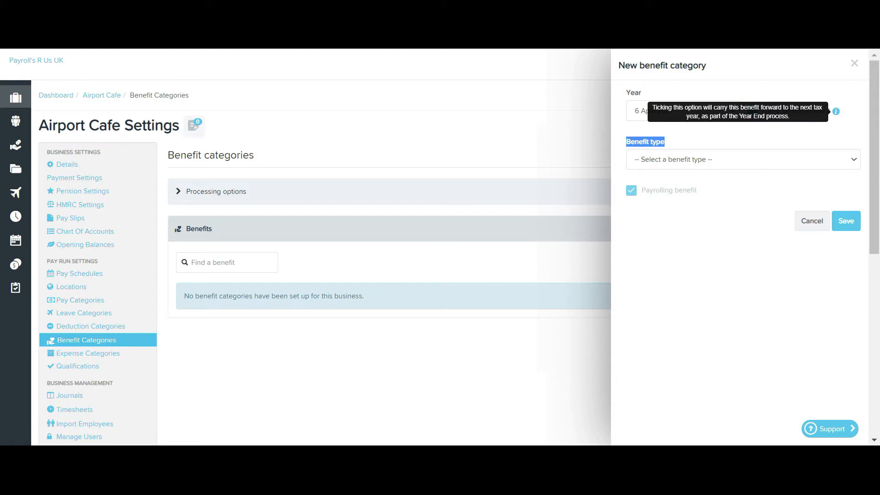
{"action": "left_click", "coordinate": [743, 160]}
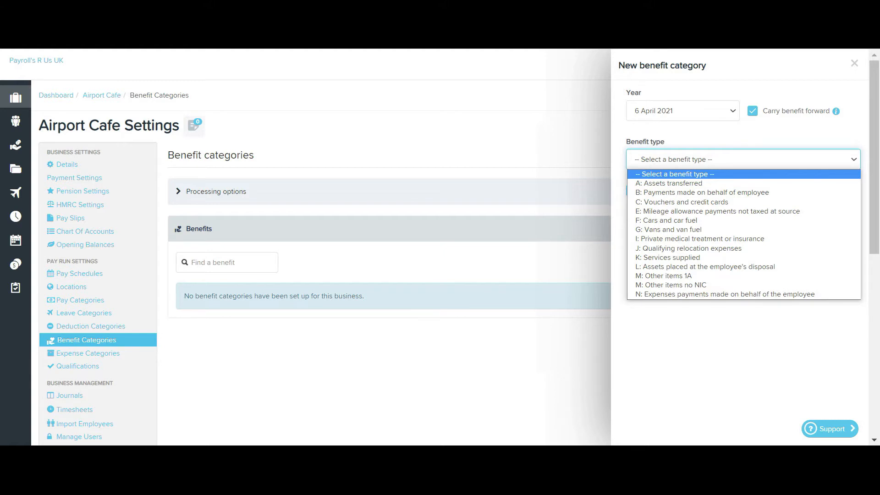
{"action": "key", "text": "Escape"}
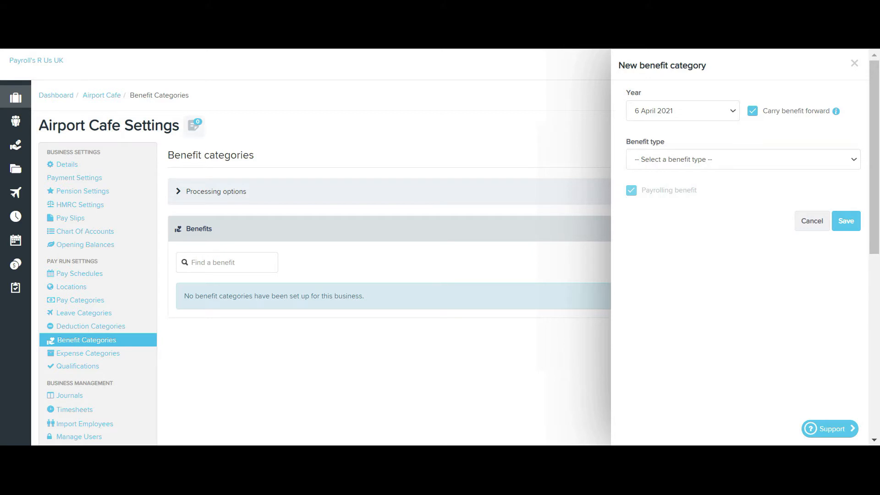
{"action": "left_click", "coordinate": [743, 160]}
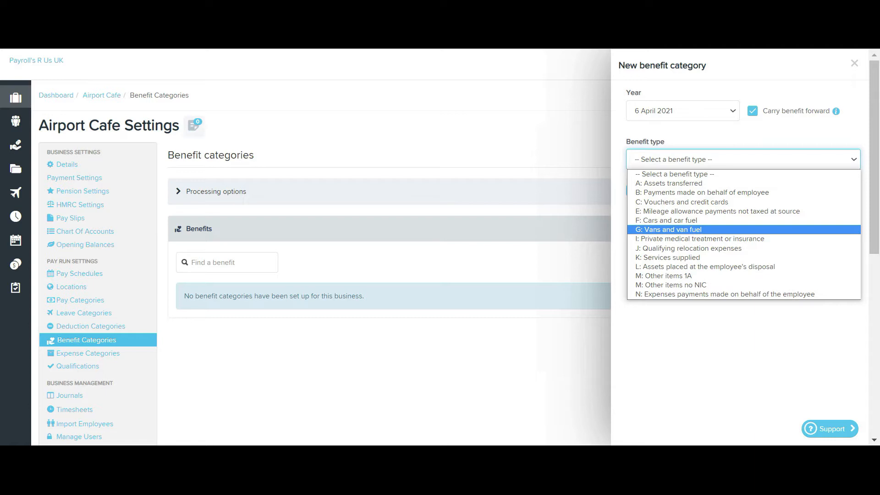
{"action": "left_click", "coordinate": [668, 229]}
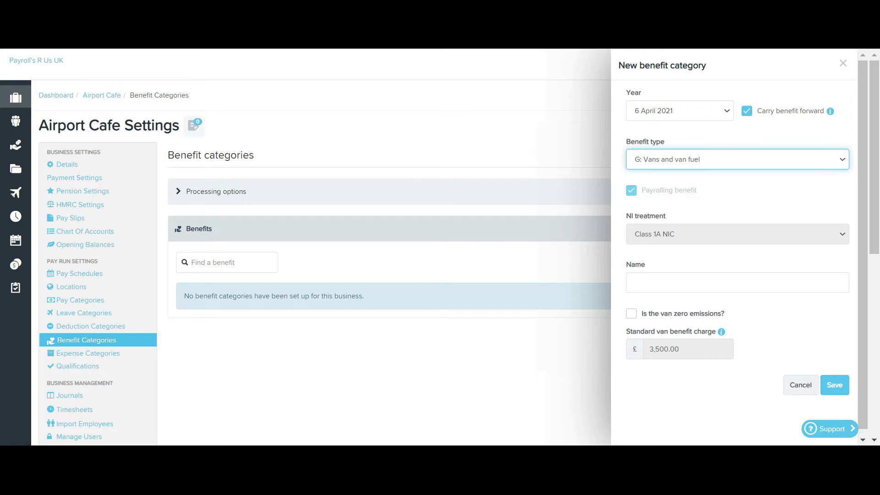
{"action": "left_click", "coordinate": [737, 159]}
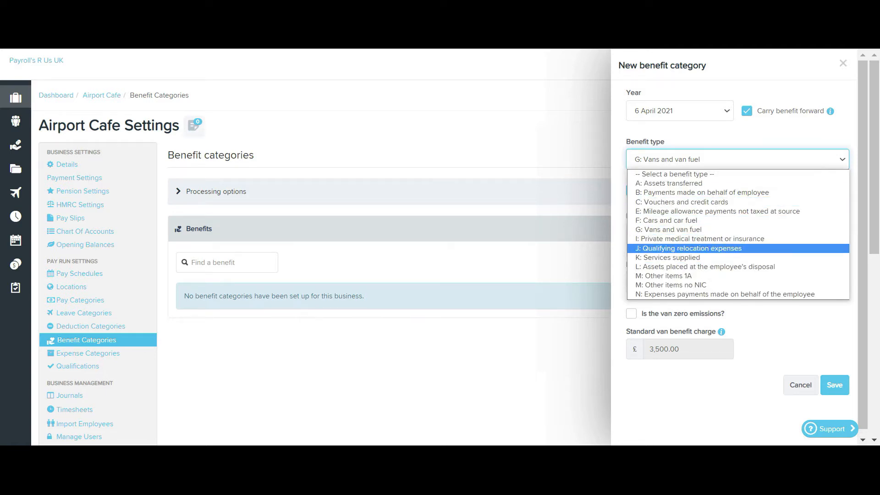
{"action": "left_click", "coordinate": [666, 221]}
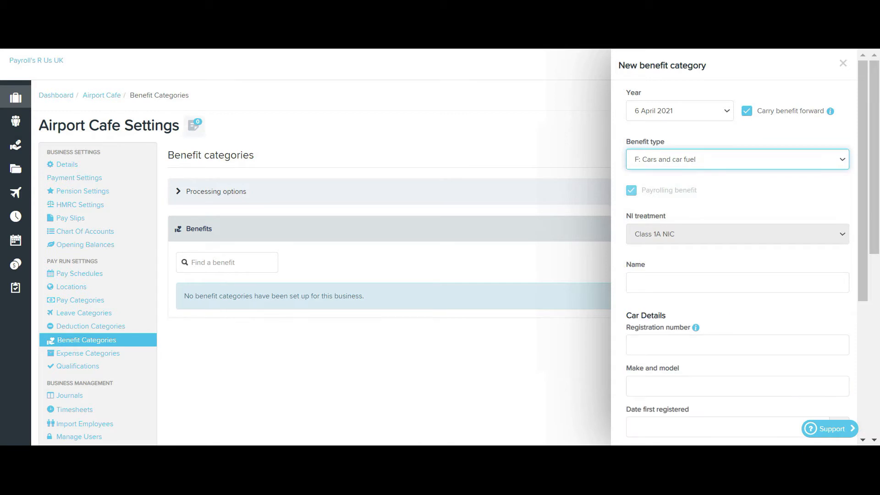
{"action": "scroll", "coordinate": [737, 248], "scroll_direction": "down", "scroll_amount": 3}
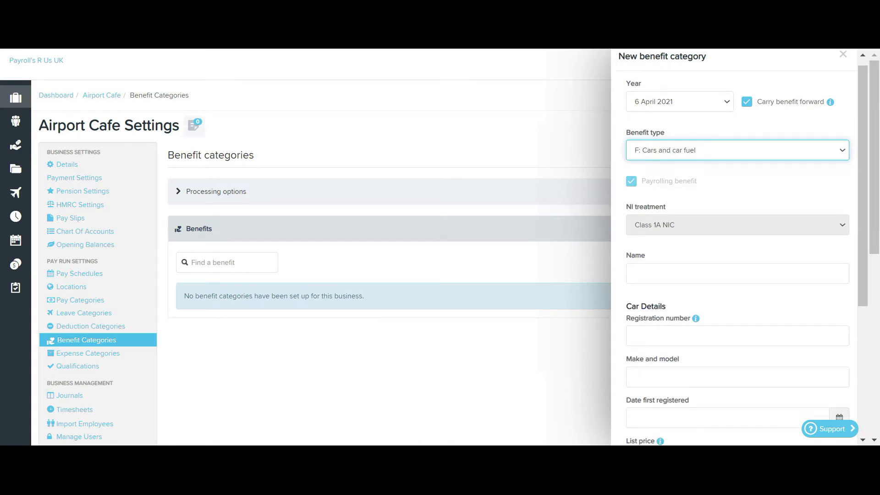
{"action": "scroll", "coordinate": [738, 248], "scroll_direction": "down", "scroll_amount": 3}
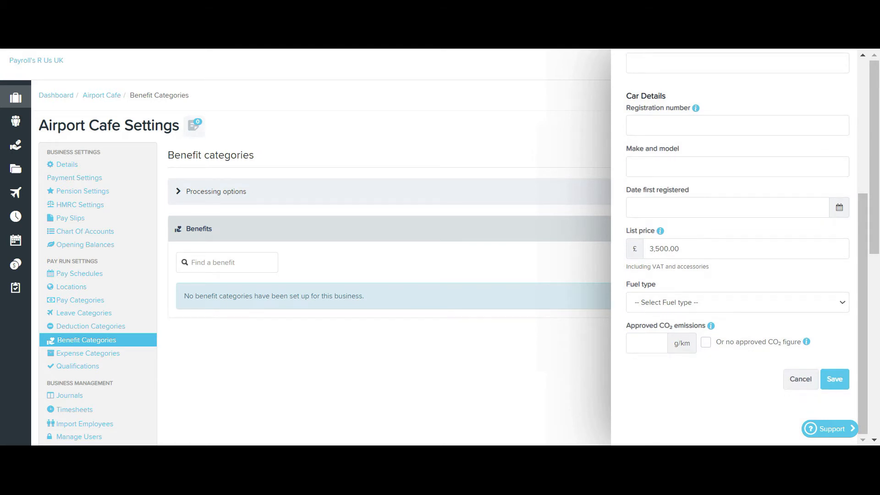
{"action": "scroll", "coordinate": [737, 247], "scroll_direction": "up", "scroll_amount": 6}
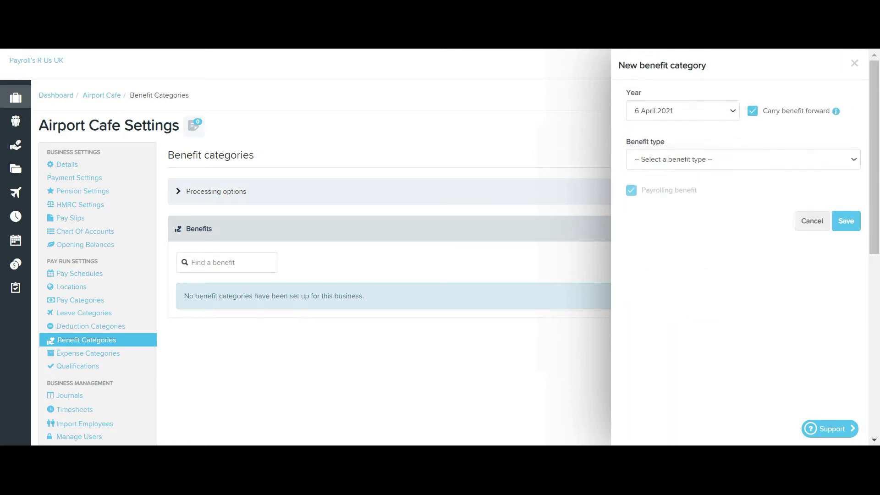
Set the benefit type to I: Private medical treatment or insurance.
{"action": "left_click", "coordinate": [742, 160]}
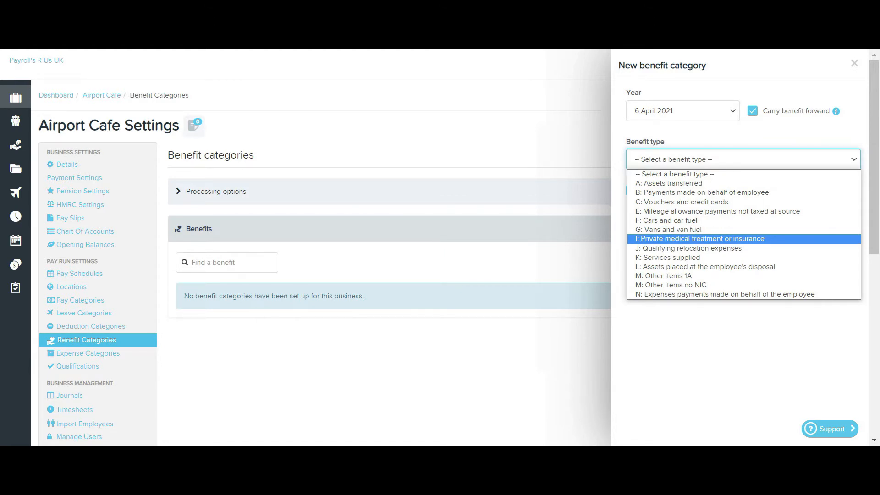
{"action": "key", "text": "Return"}
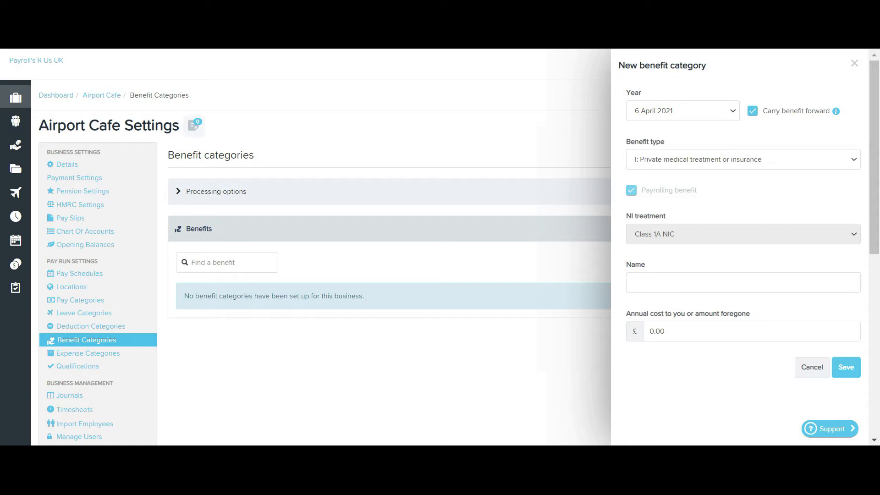
{"action": "left_click", "coordinate": [743, 282]}
{"action": "type", "text": "Private Medical Insurance"}
{"action": "left_click", "coordinate": [751, 331]}
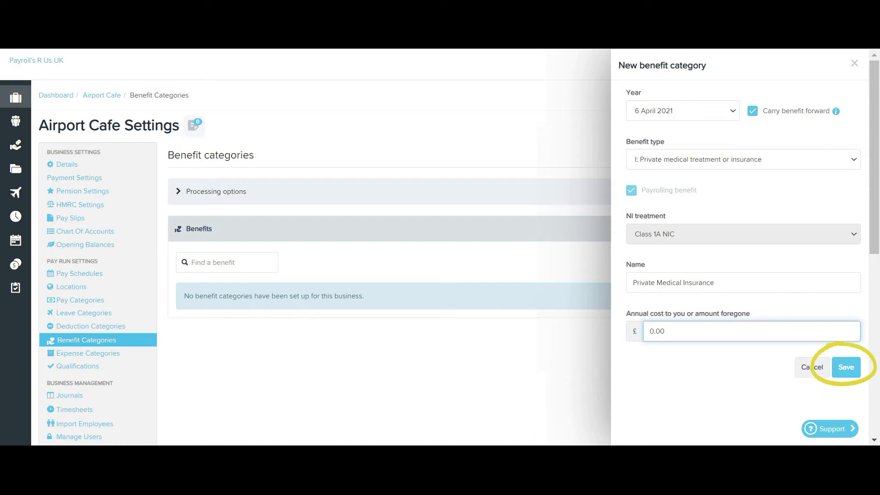
{"action": "left_click", "coordinate": [845, 367]}
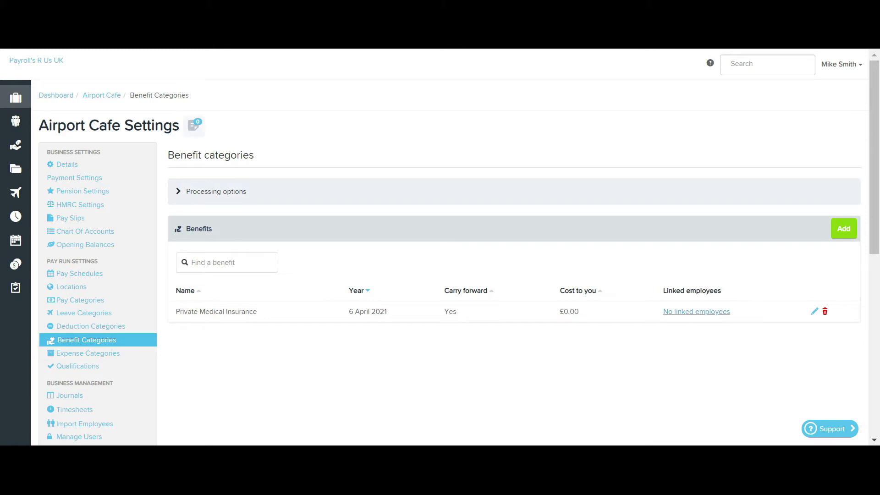
Link the first, third and eighth employees to Private Medical Insurance and save.
{"action": "left_click", "coordinate": [696, 311]}
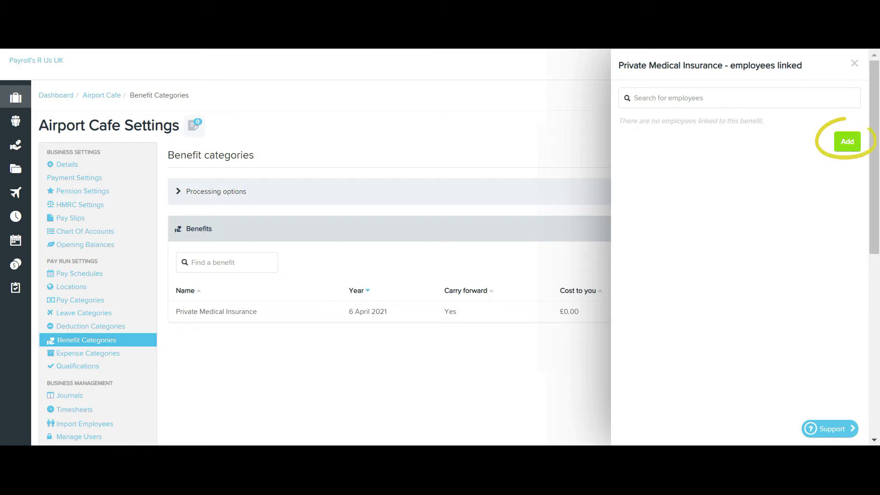
{"action": "left_click", "coordinate": [847, 142]}
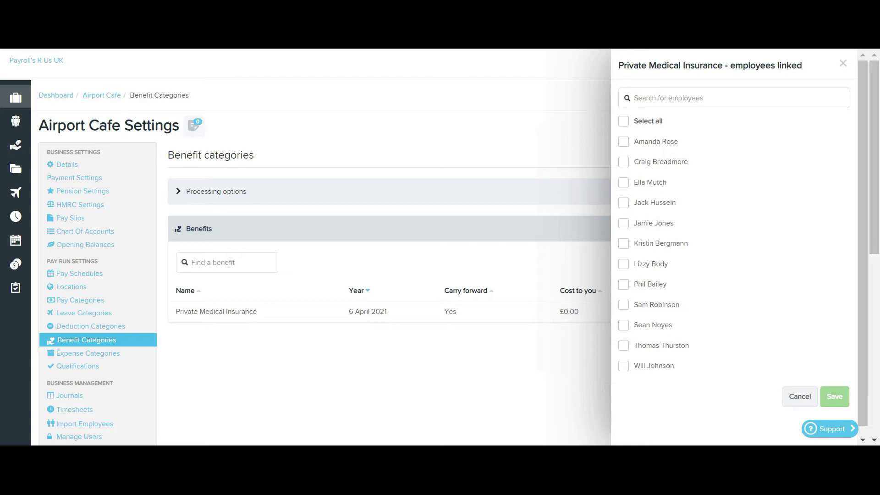
{"action": "left_click", "coordinate": [624, 142]}
{"action": "left_click", "coordinate": [623, 182]}
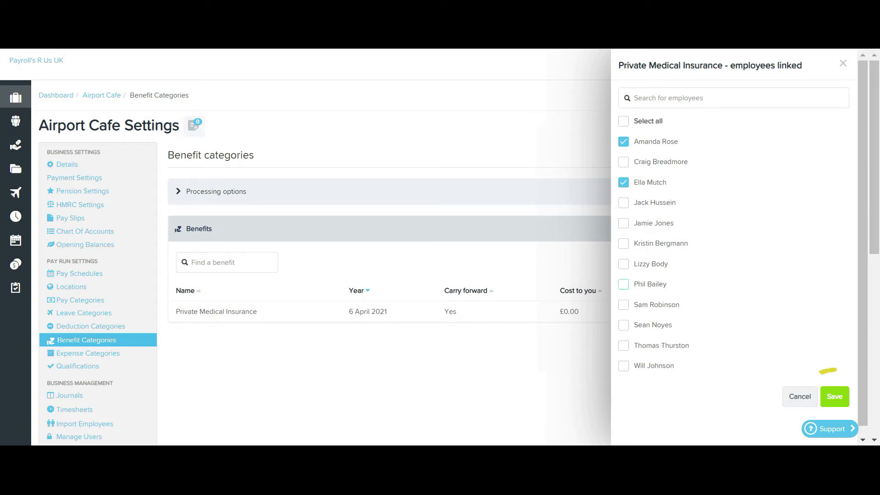
{"action": "left_click", "coordinate": [623, 284]}
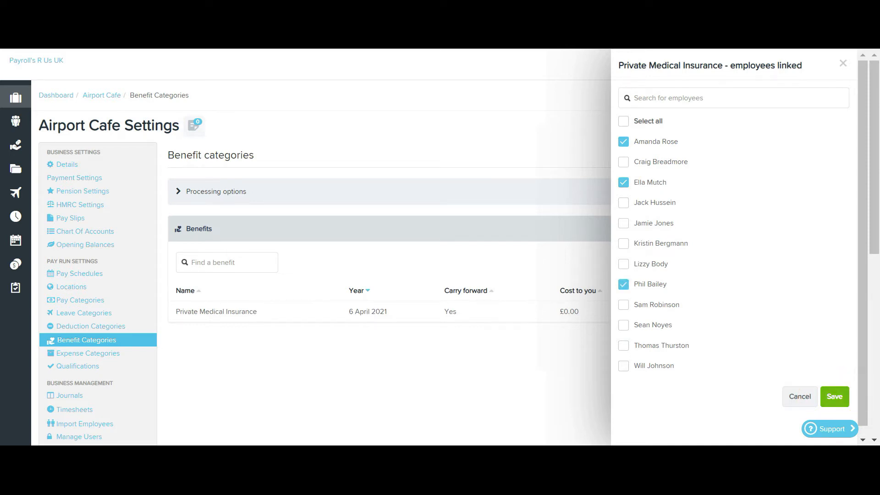
{"action": "left_click", "coordinate": [834, 397]}
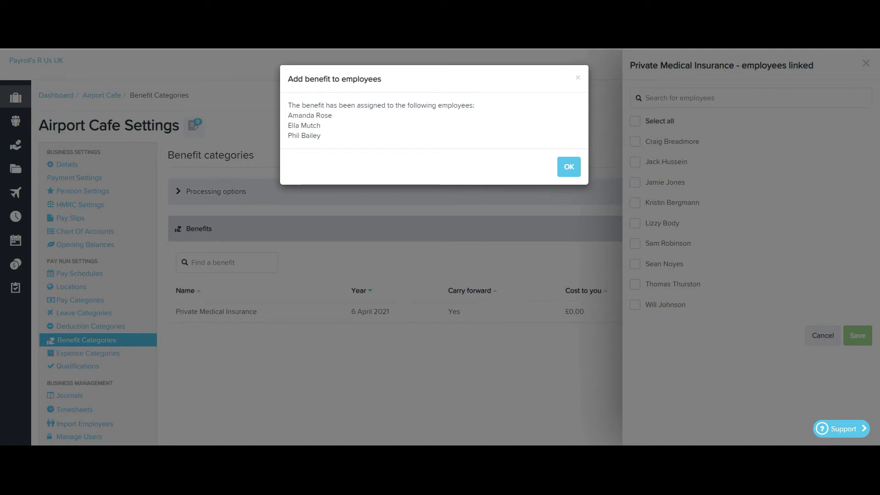
Confirm the assignment and open the first linked employee's benefit details.
{"action": "left_click", "coordinate": [569, 167]}
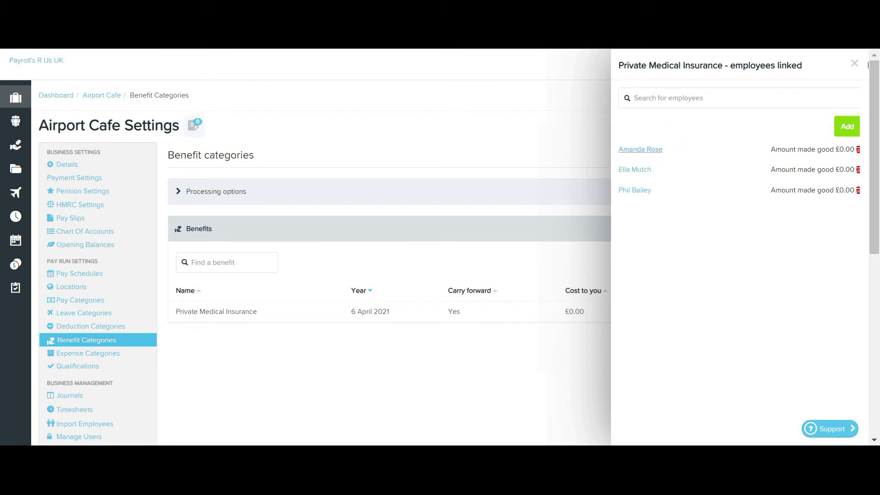
{"action": "left_click", "coordinate": [640, 149]}
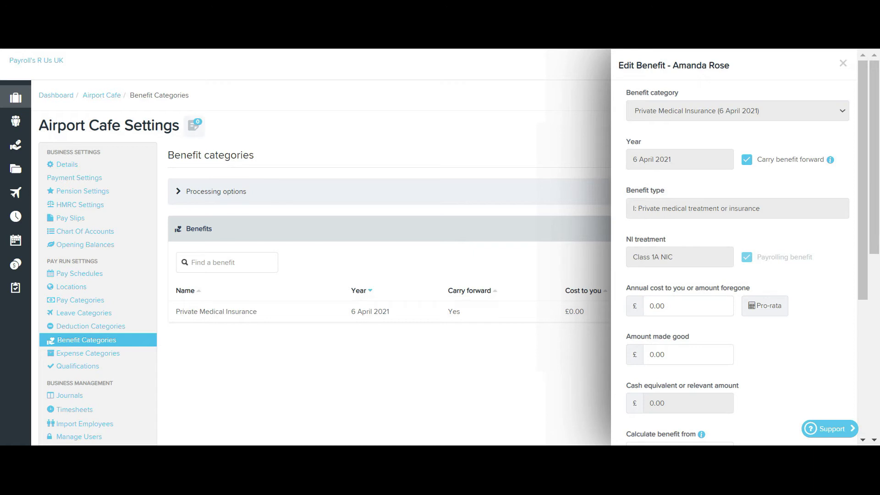
Enter £100 as the employee's annual cost and review the Calculate benefit from periods.
{"action": "left_click", "coordinate": [687, 306]}
{"action": "type", "text": "100"}
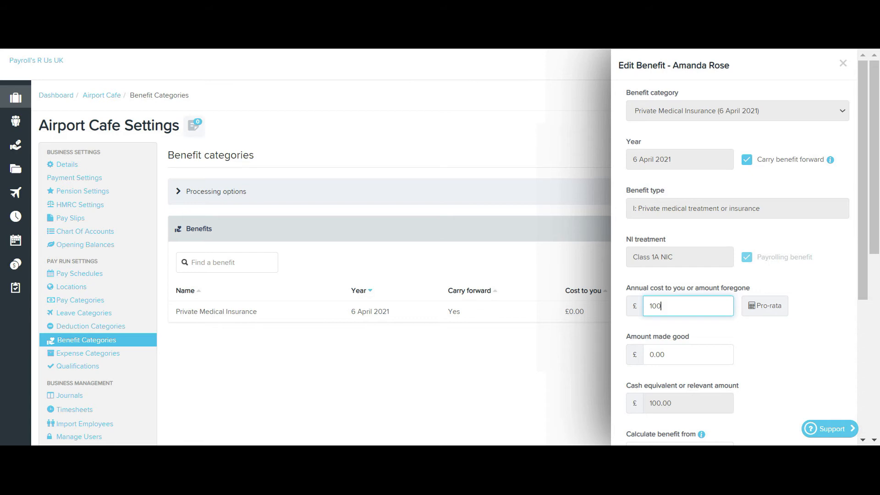
{"action": "scroll", "coordinate": [733, 247], "scroll_direction": "down", "scroll_amount": 5}
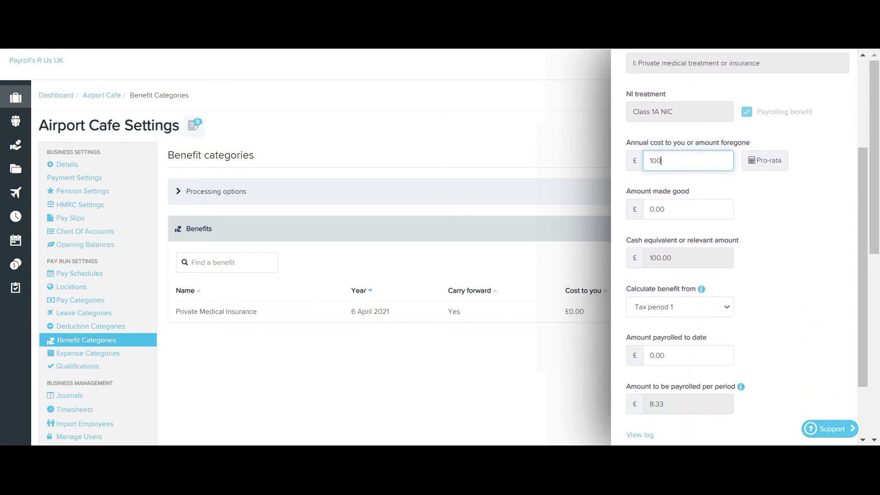
{"action": "left_click", "coordinate": [680, 231]}
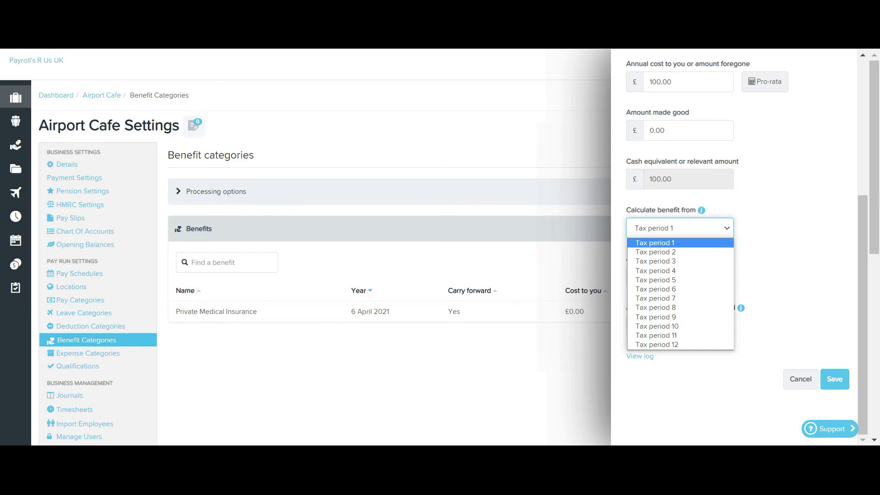
Close the Calculate benefit from list without changing the tax period.
{"action": "key", "text": "Escape"}
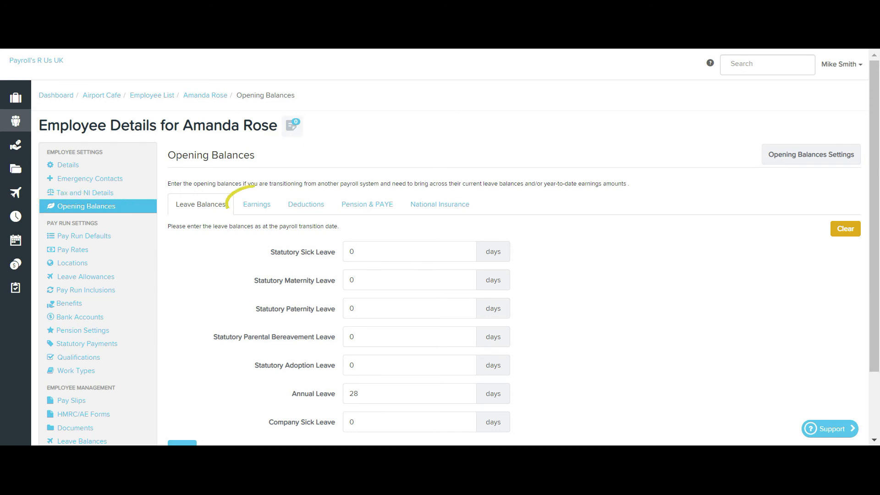
Review the employee's Earnings opening balances, all pay categories at £0.
{"action": "left_click", "coordinate": [257, 204]}
{"action": "scroll", "coordinate": [450, 278], "scroll_direction": "down", "scroll_amount": 3}
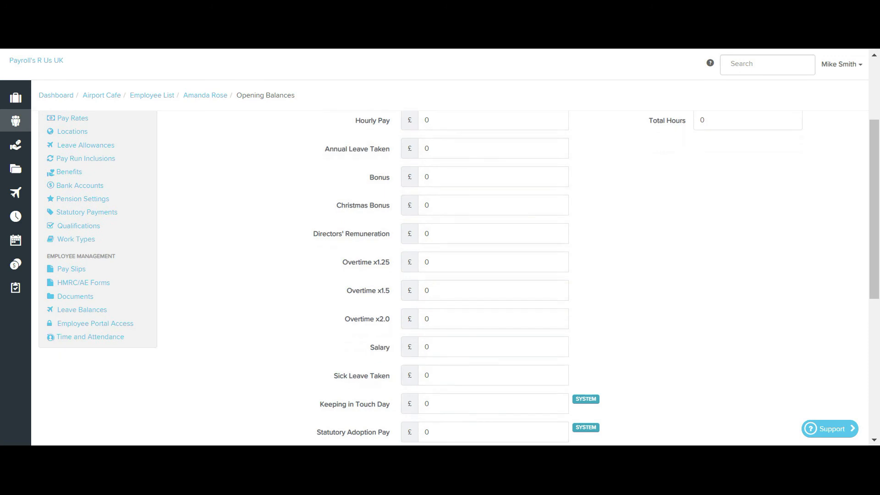
{"action": "scroll", "coordinate": [450, 278], "scroll_direction": "down", "scroll_amount": 5}
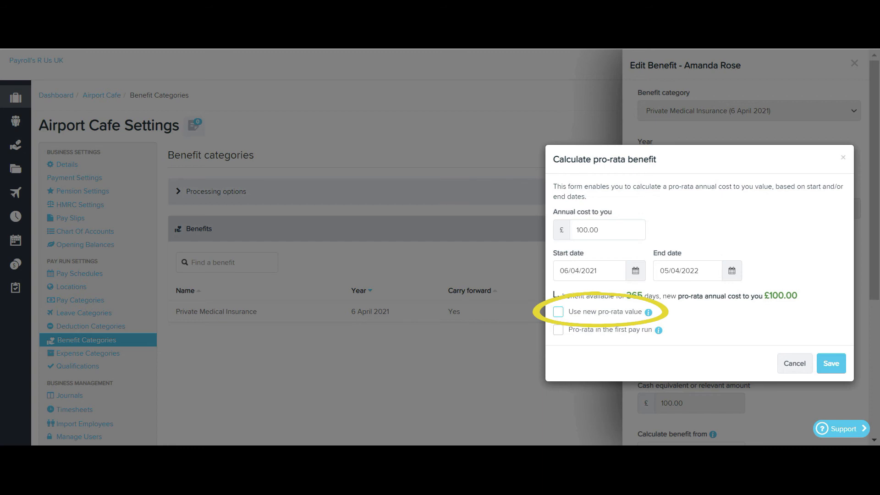
Save the benefit with 'Pro-rata in the first pay run' ticked, giving £8.33 per period.
{"action": "left_click", "coordinate": [558, 312]}
{"action": "left_click", "coordinate": [831, 363]}
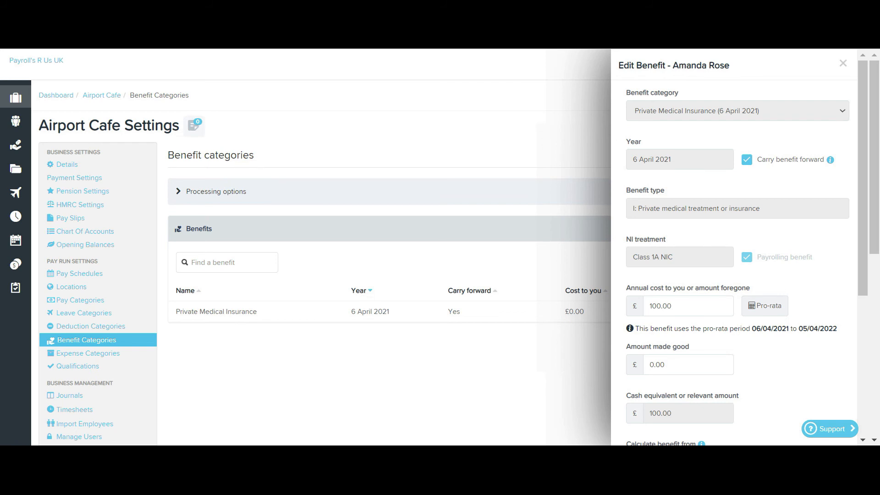
{"action": "left_click", "coordinate": [764, 305]}
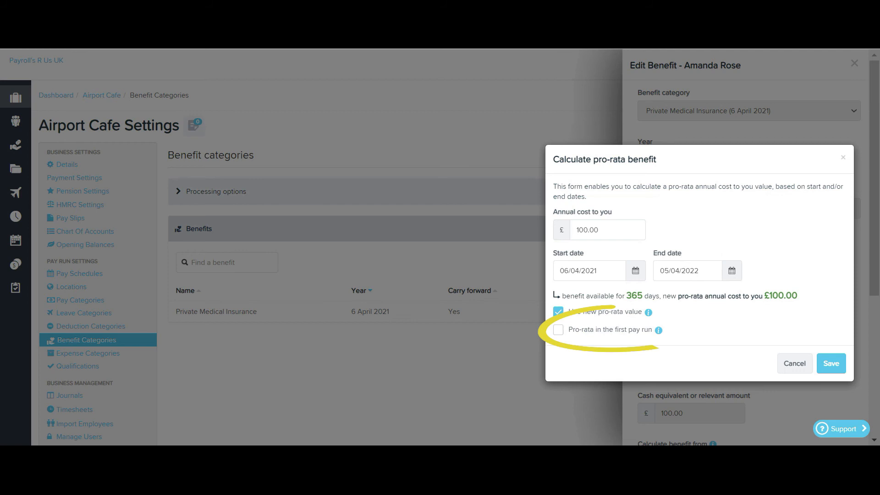
{"action": "left_click", "coordinate": [558, 330]}
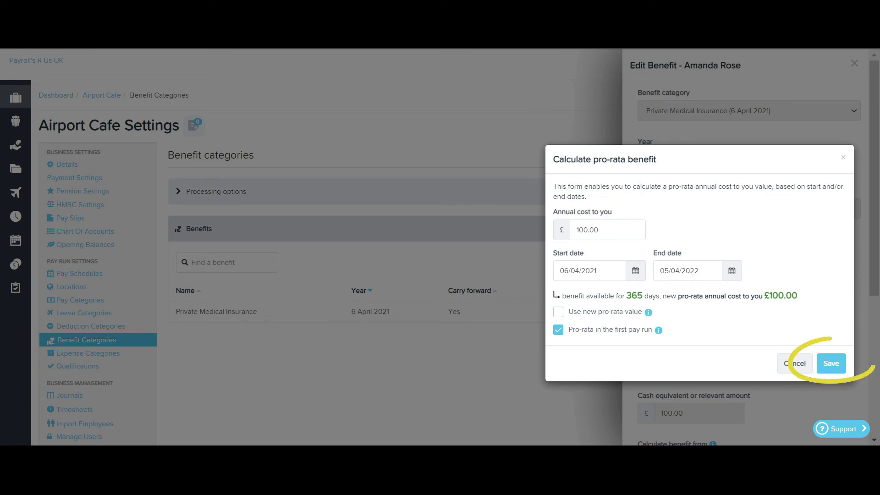
{"action": "left_click", "coordinate": [830, 363]}
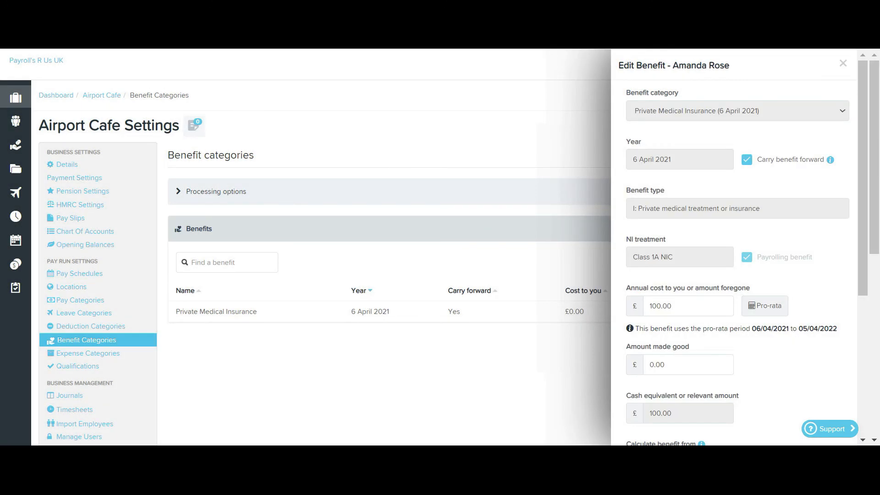
{"action": "scroll", "coordinate": [738, 247], "scroll_direction": "down", "scroll_amount": 6}
{"action": "left_click", "coordinate": [828, 379]}
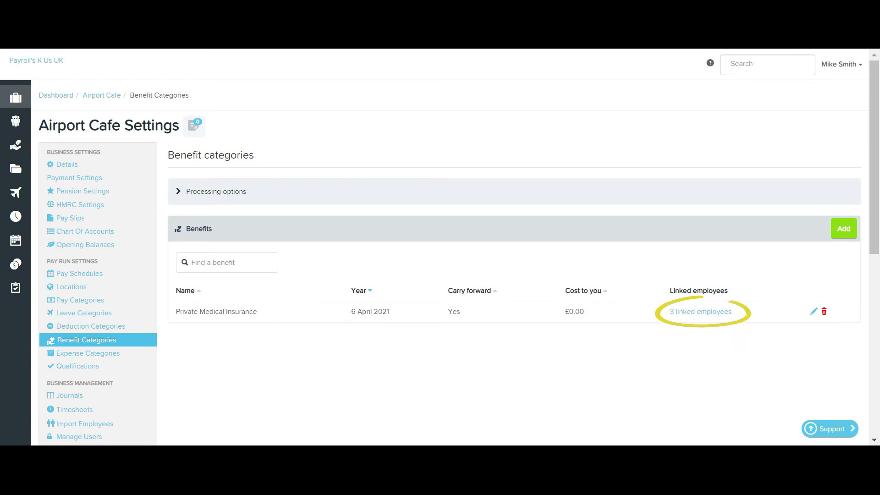
{"action": "left_click", "coordinate": [700, 311]}
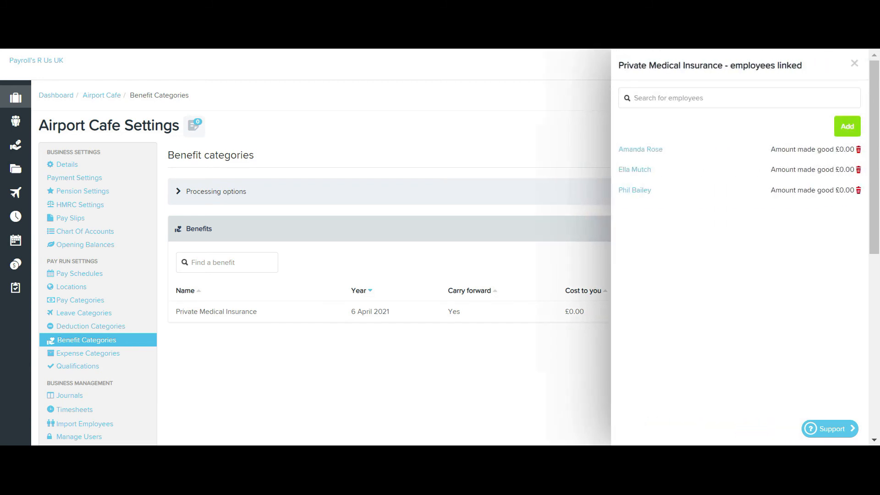
{"action": "key", "text": "Escape"}
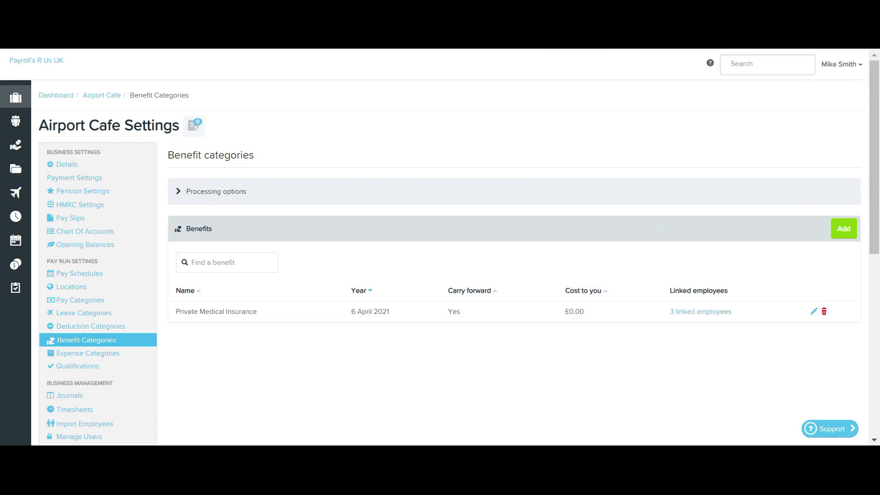